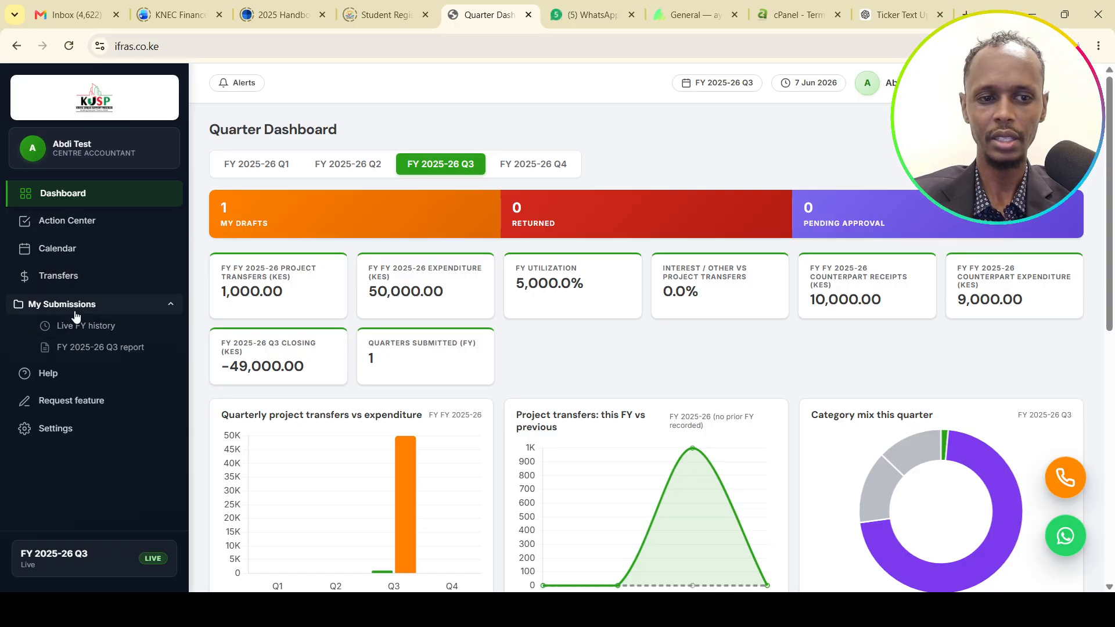
Step: Open the FY 2025-26 Q3 report and go to its quarter transaction lines
click(94, 350)
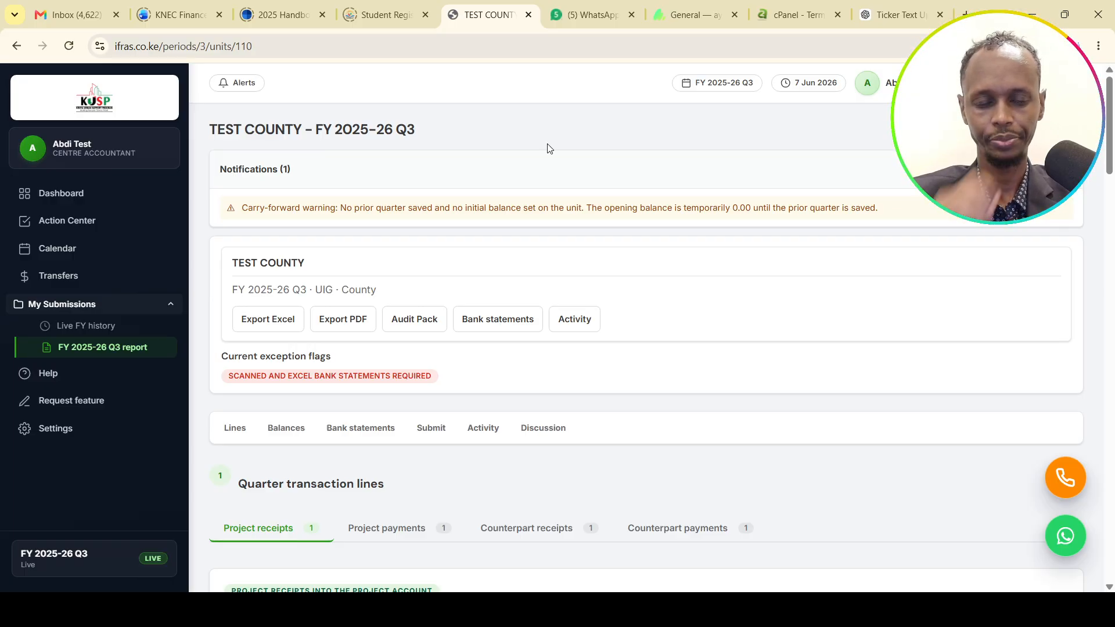
scroll(548, 149, down, 1)
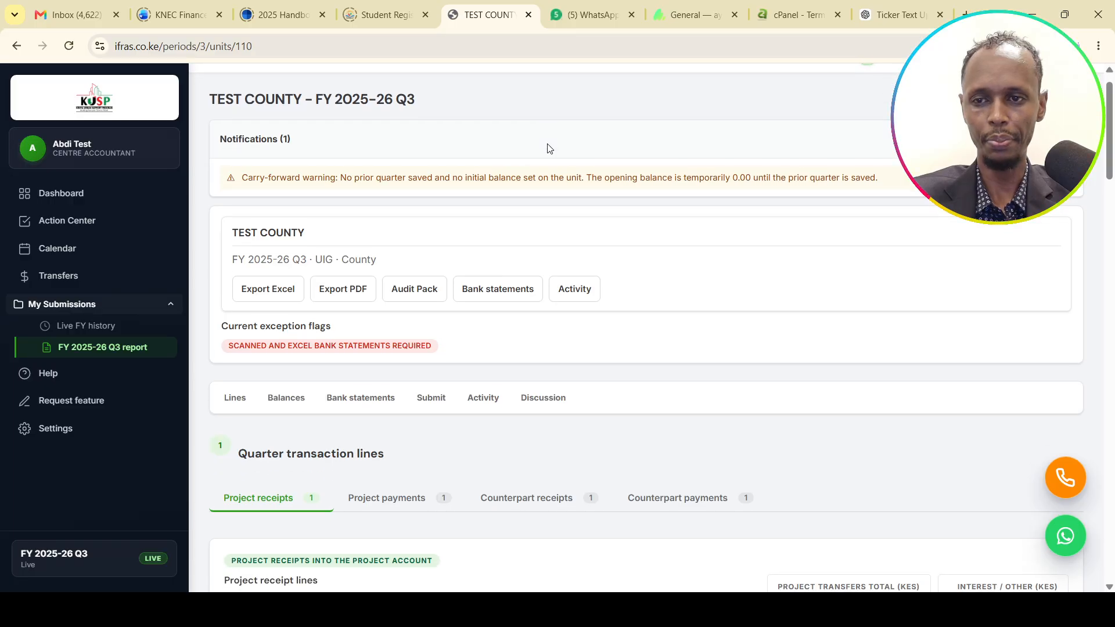
scroll(549, 148, down, 2)
scroll(548, 148, down, 4)
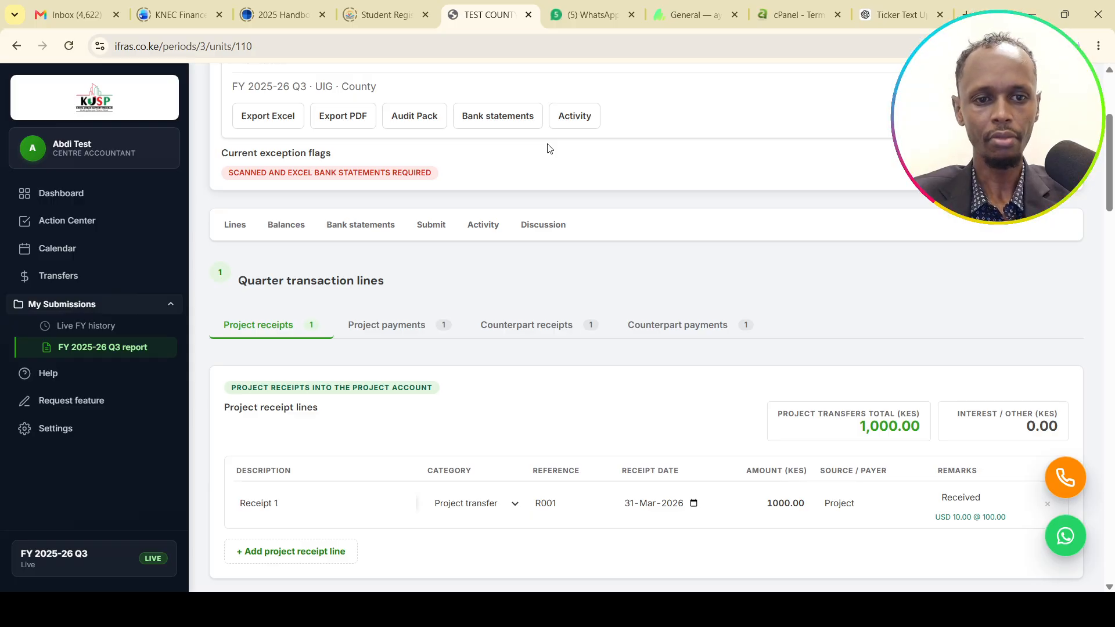
click(230, 238)
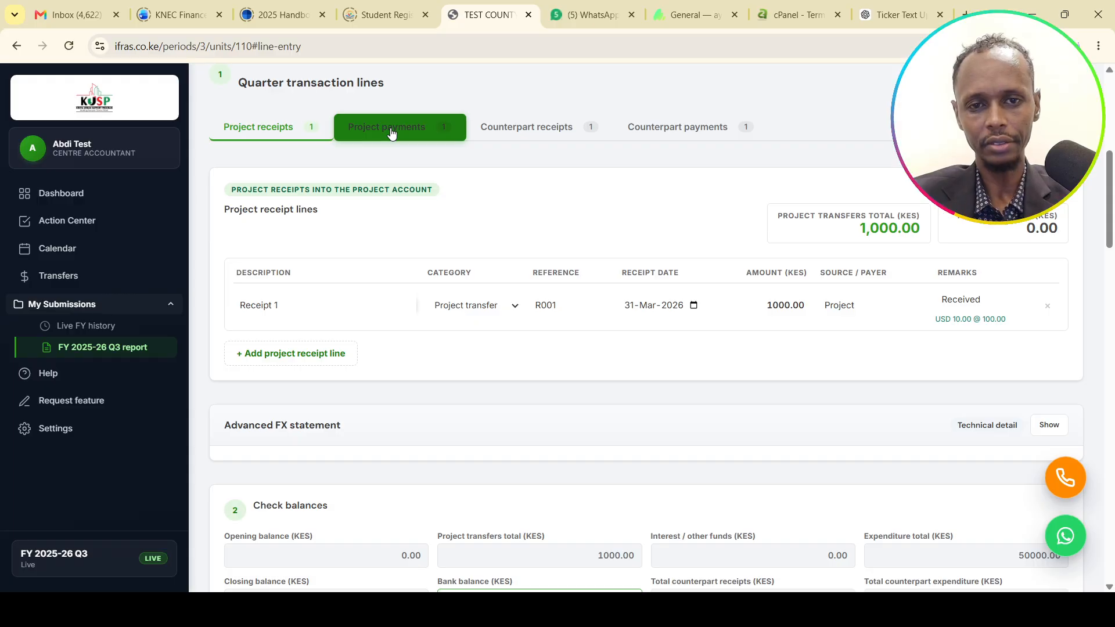
Step: View the counterpart receipt and counterpart payment lines, and return to the project receipts
click(485, 136)
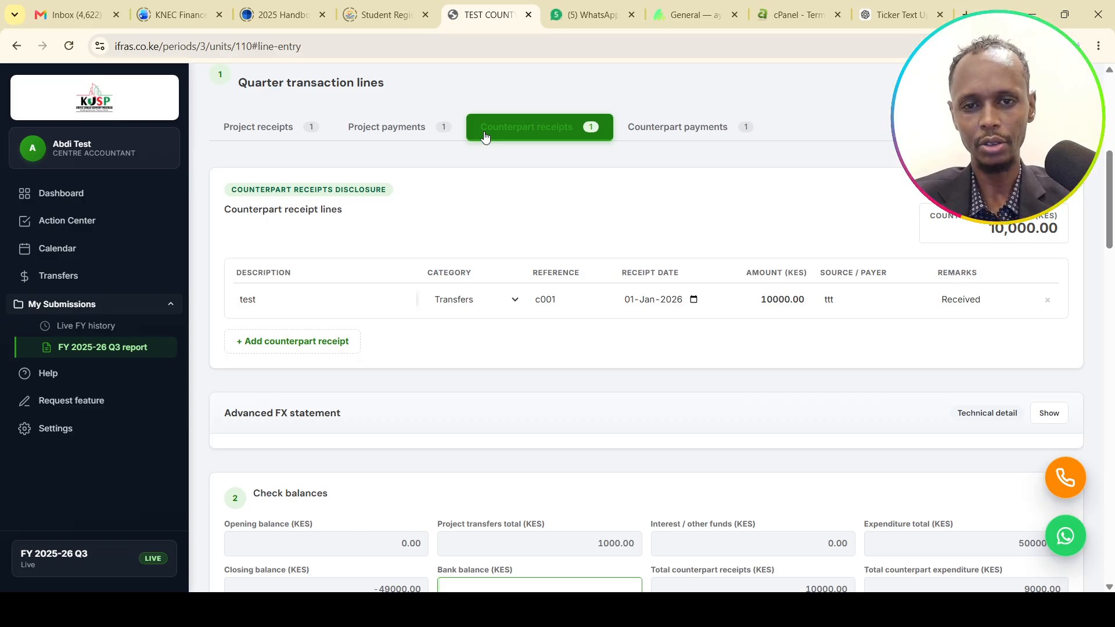
click(625, 135)
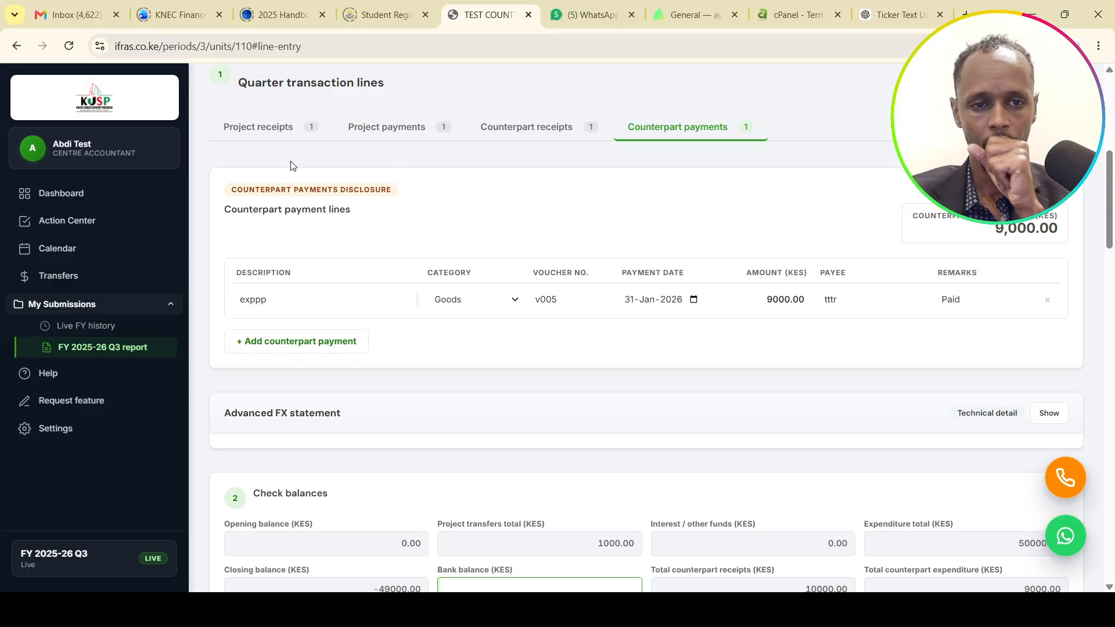
click(268, 126)
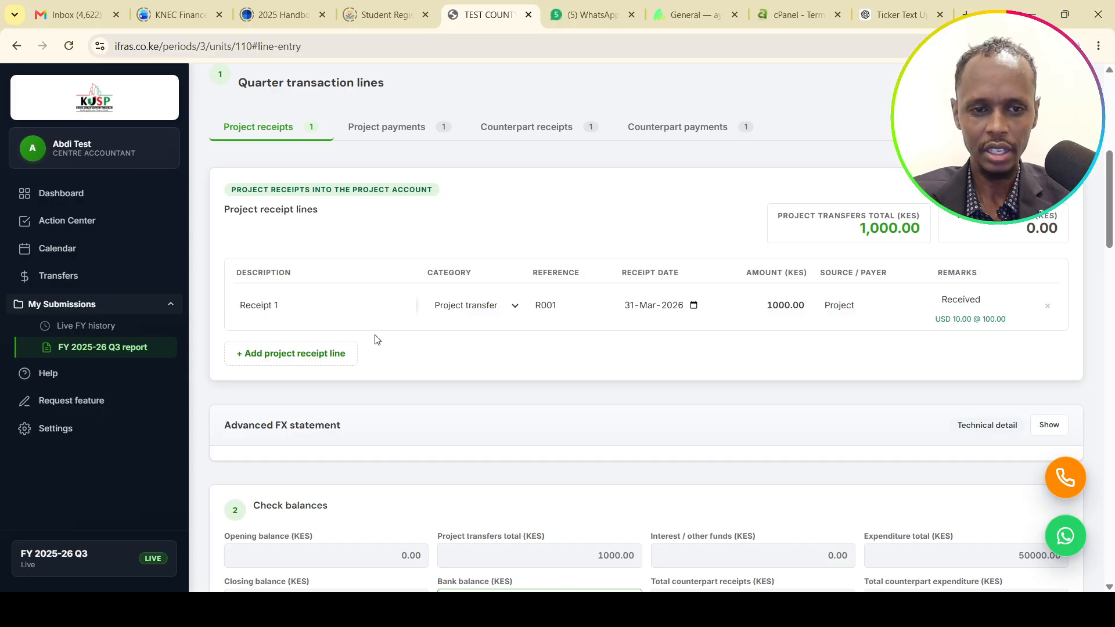
Step: Go through the Receipt 1 line's description, category, reference, amount, source and remarks fields without changing them
click(300, 305)
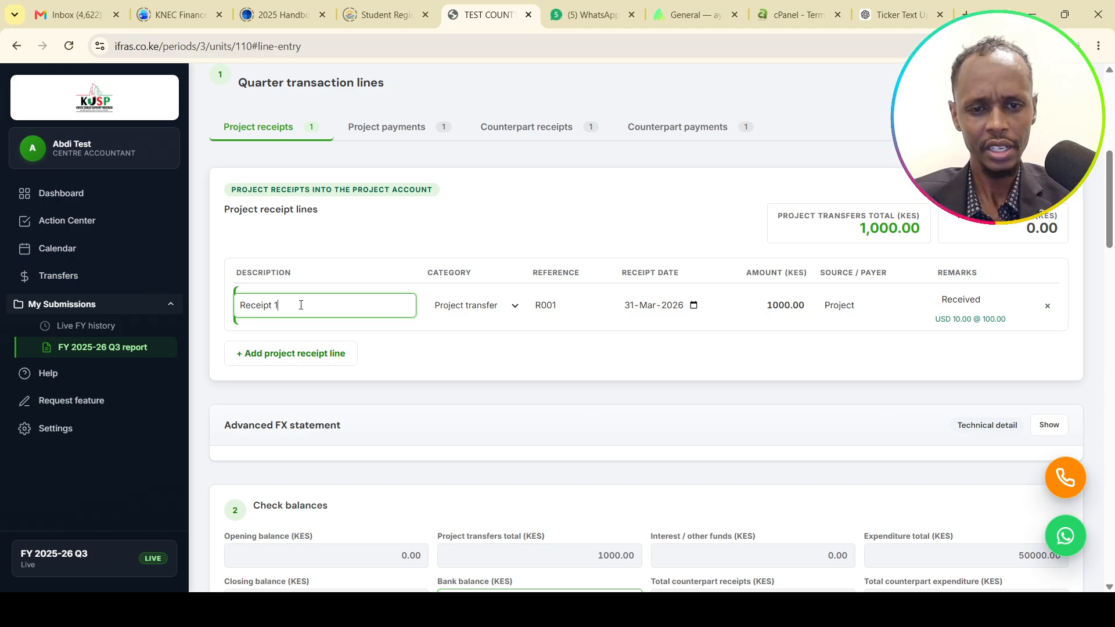
click(469, 308)
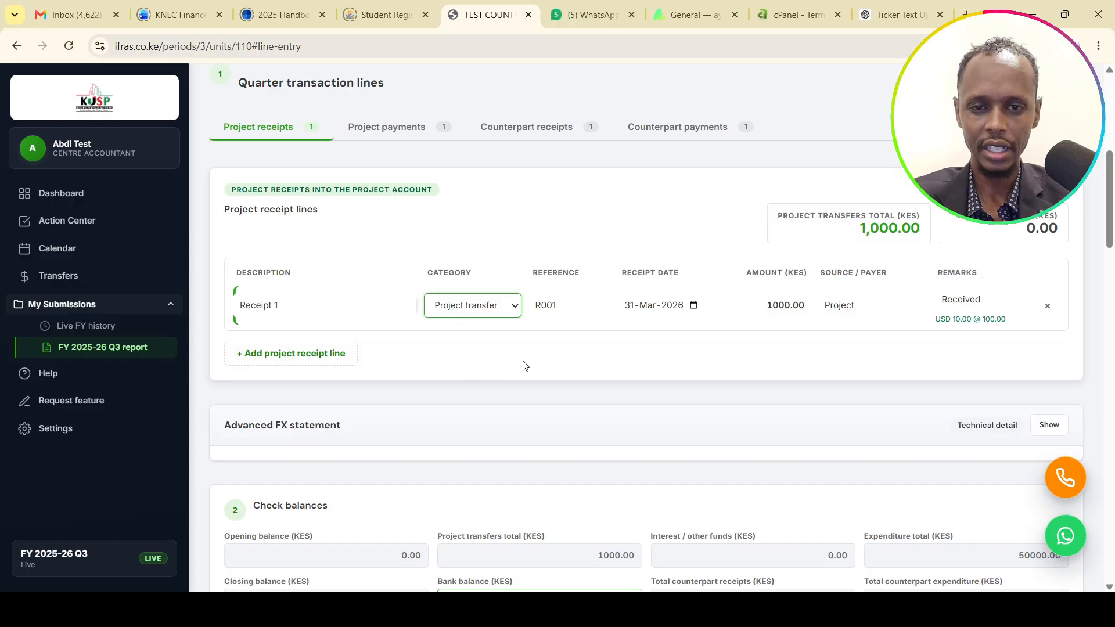
click(543, 362)
click(556, 312)
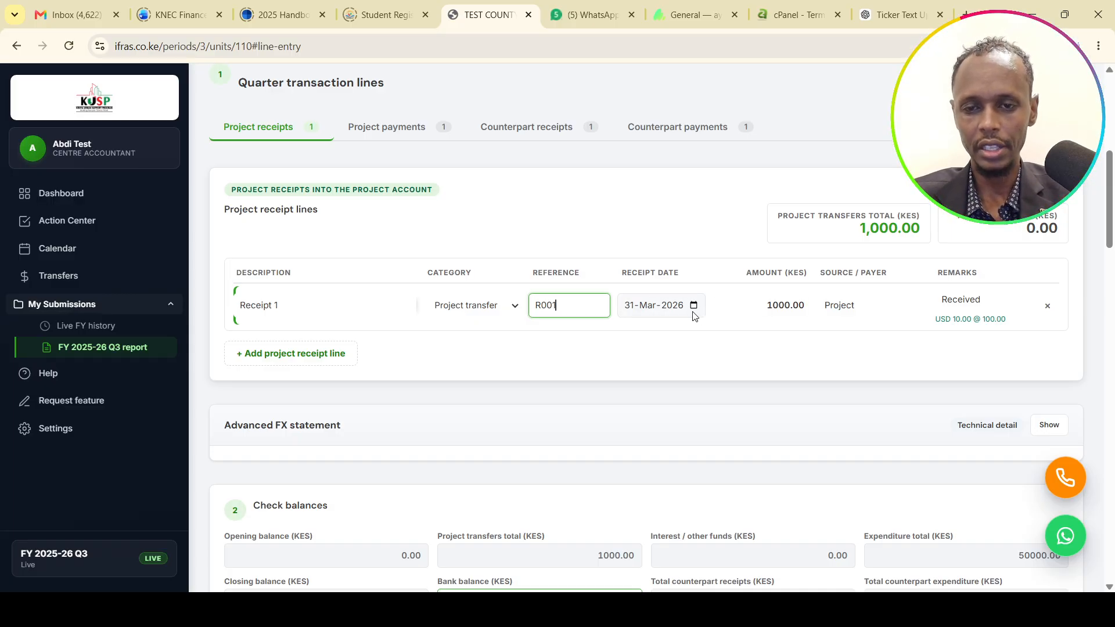
click(785, 313)
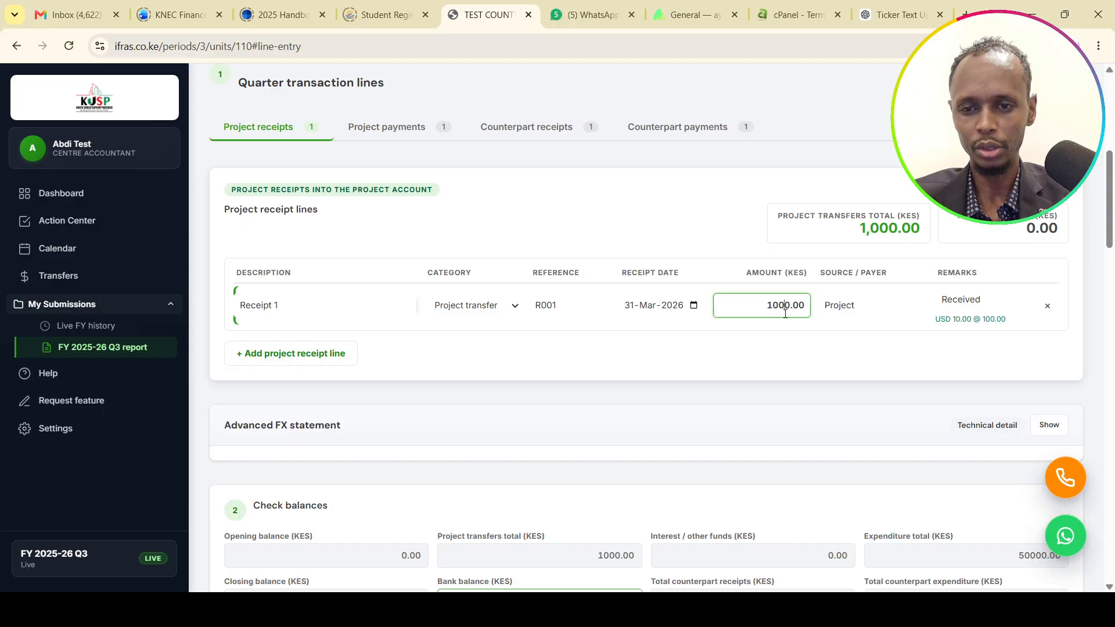
click(888, 308)
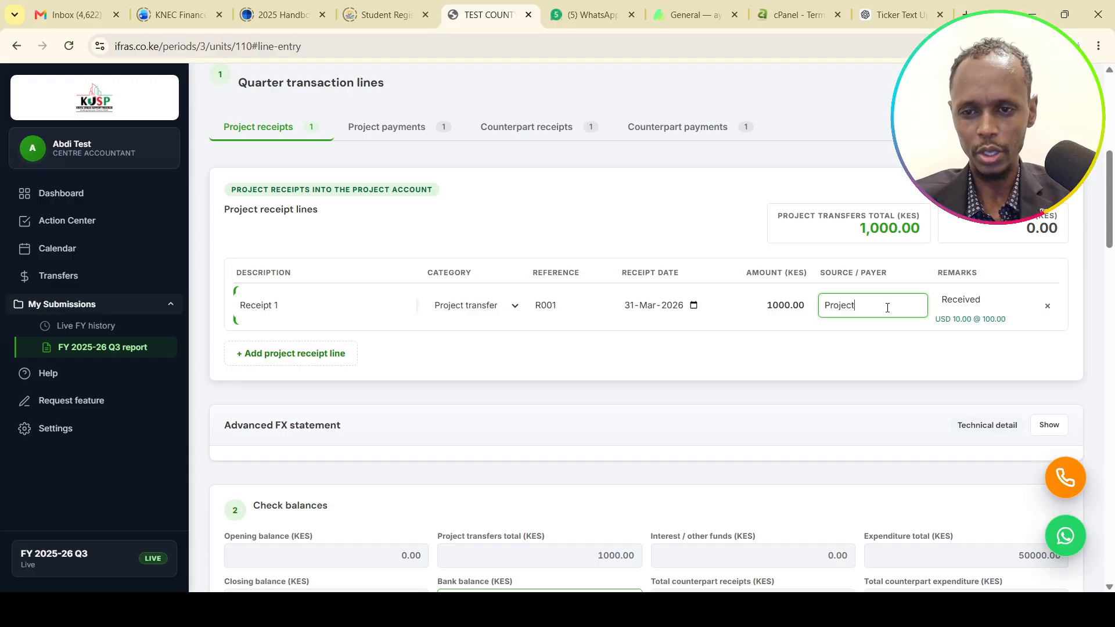
click(987, 302)
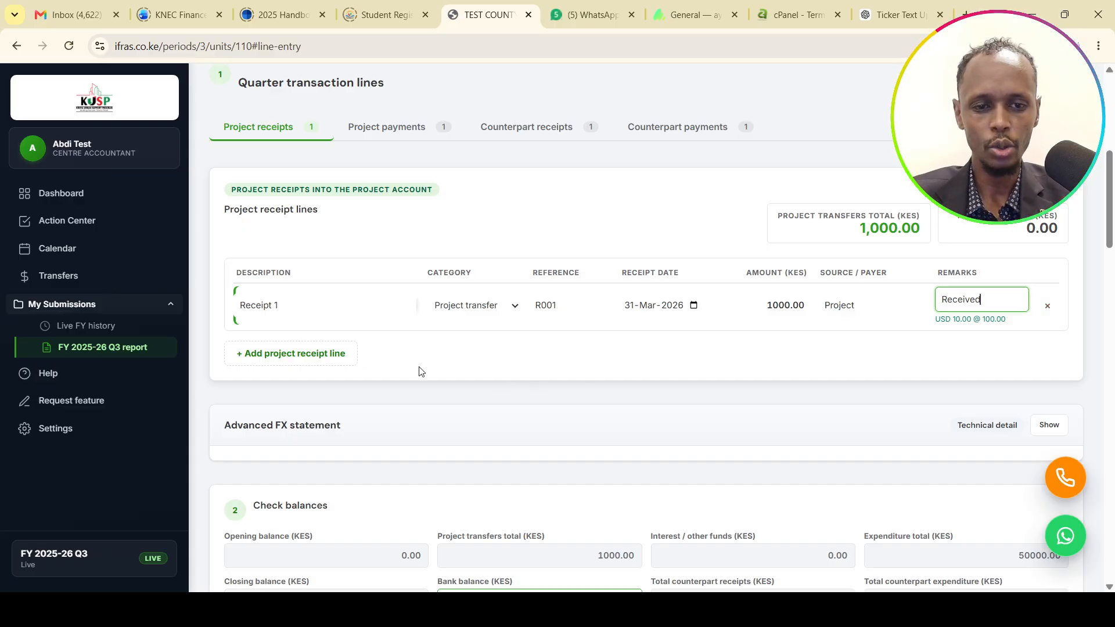
Step: Add a blank project receipt line and remove it again
click(281, 357)
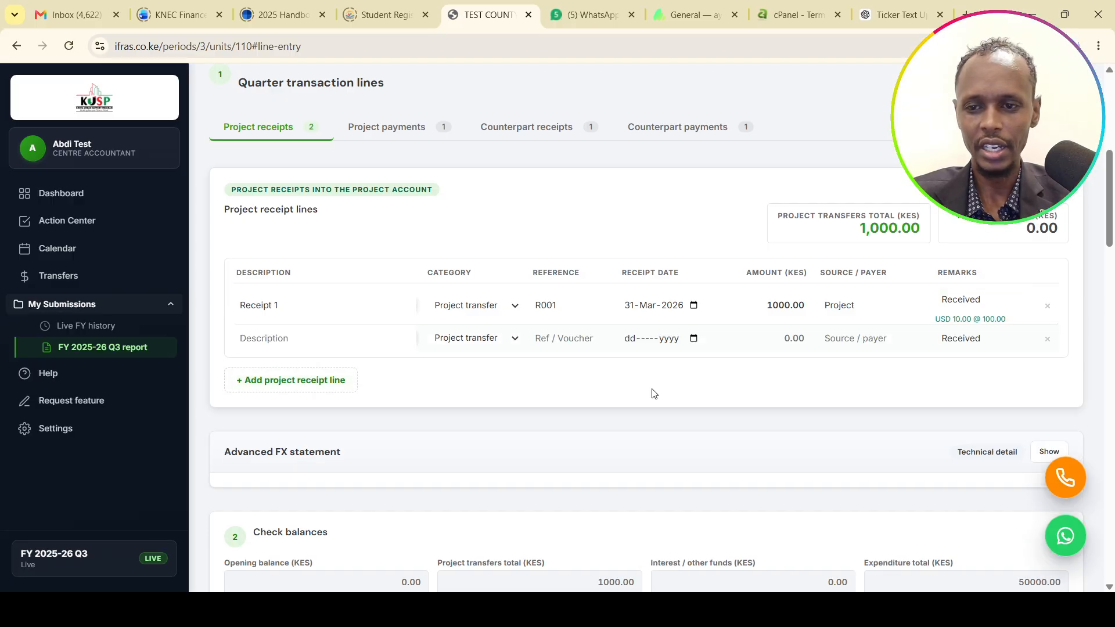
click(1047, 339)
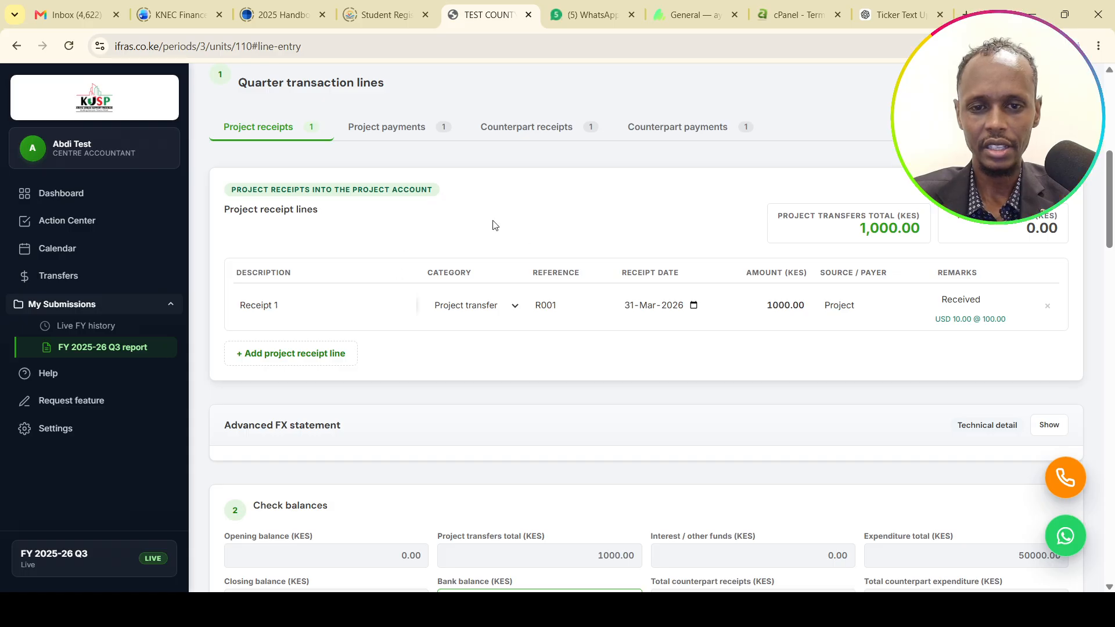
Step: Review the project payment line and its expenditure category options
click(401, 135)
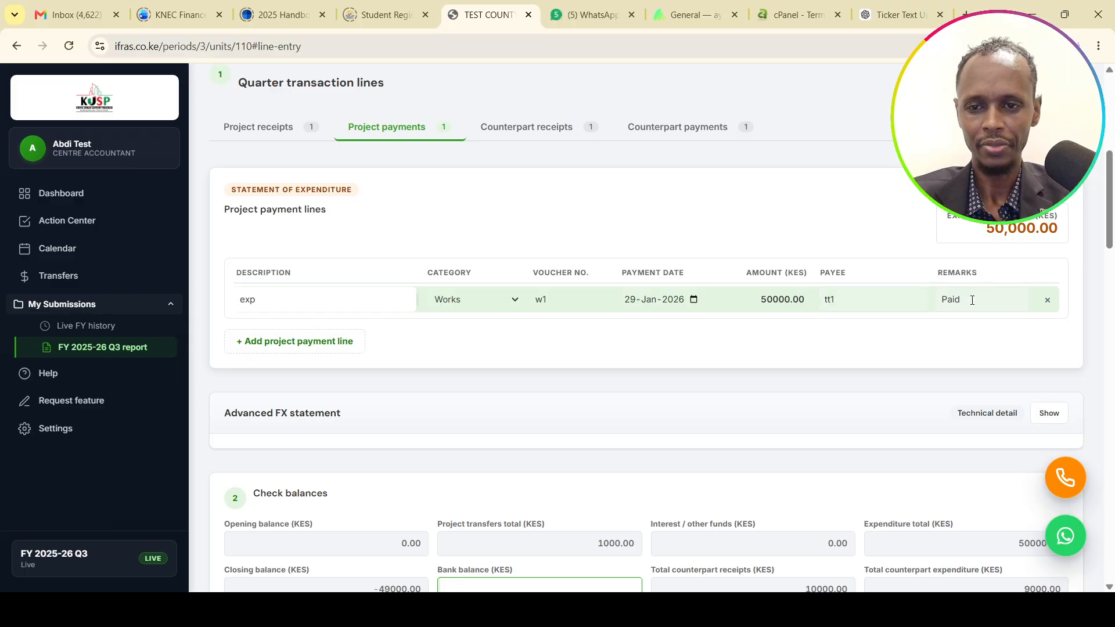
click(476, 300)
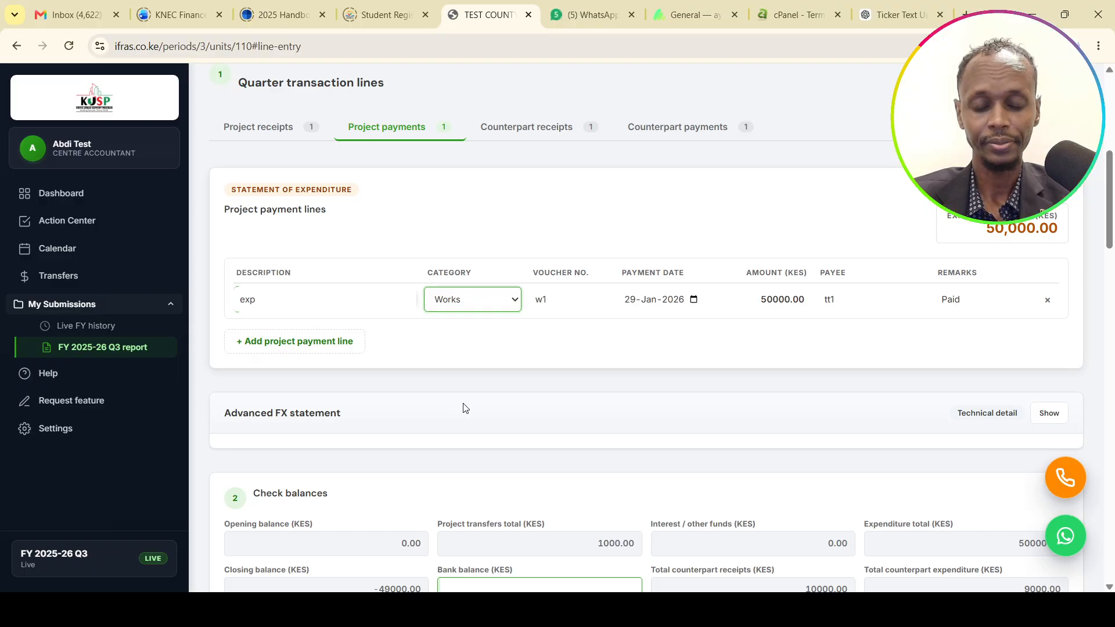
click(574, 400)
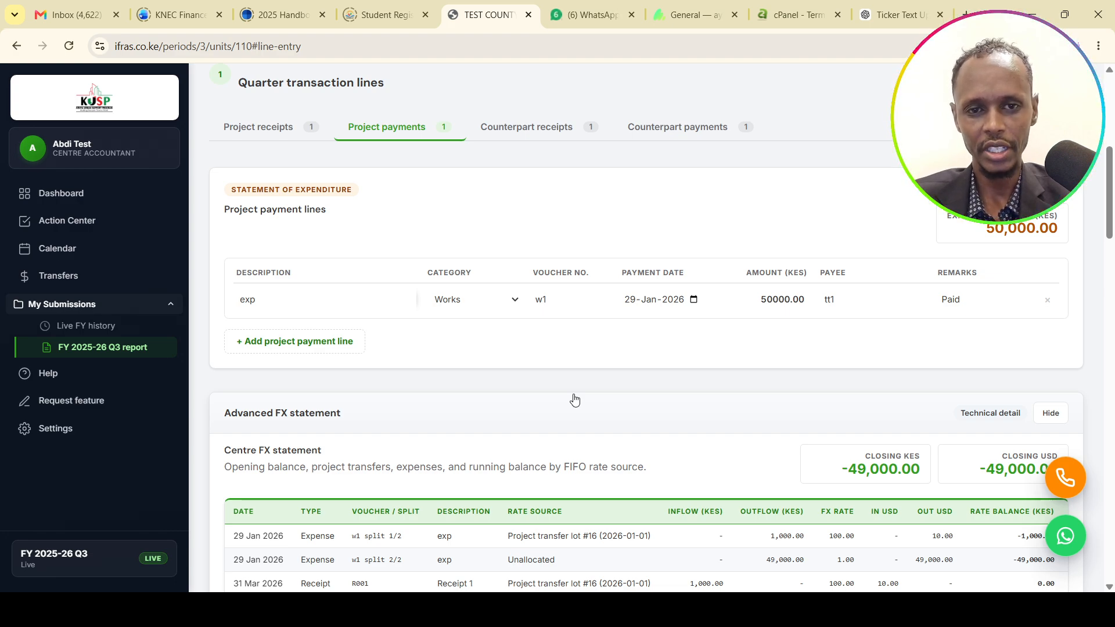
Step: Compare the counterpart receipt lines, including their category options, with the counterpart payment lines, and return to the project receipts
click(546, 132)
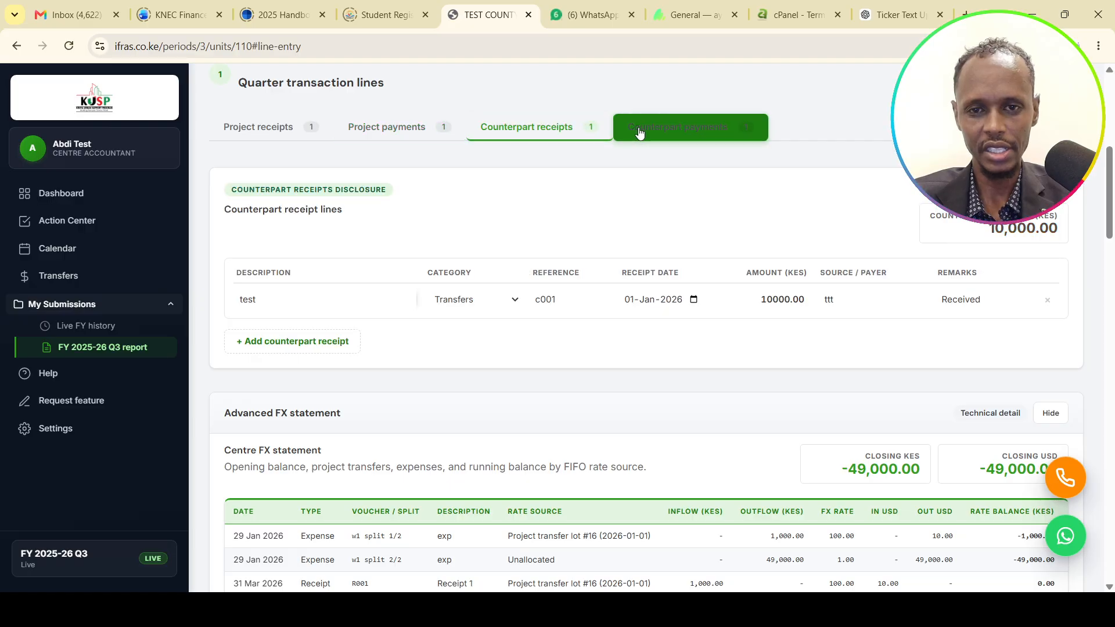
click(639, 133)
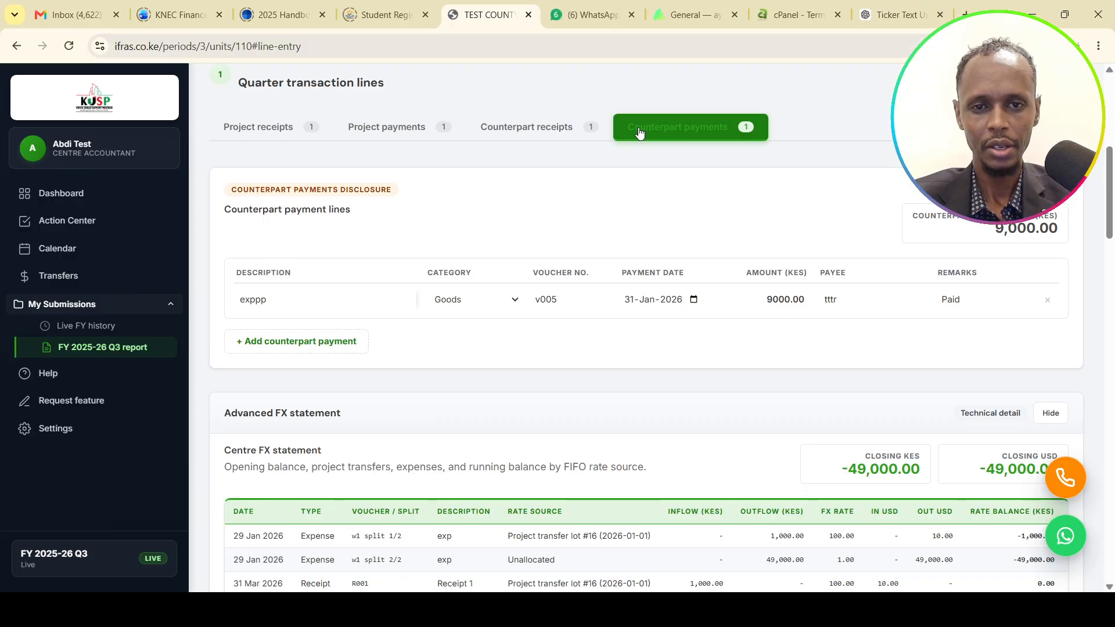
click(596, 131)
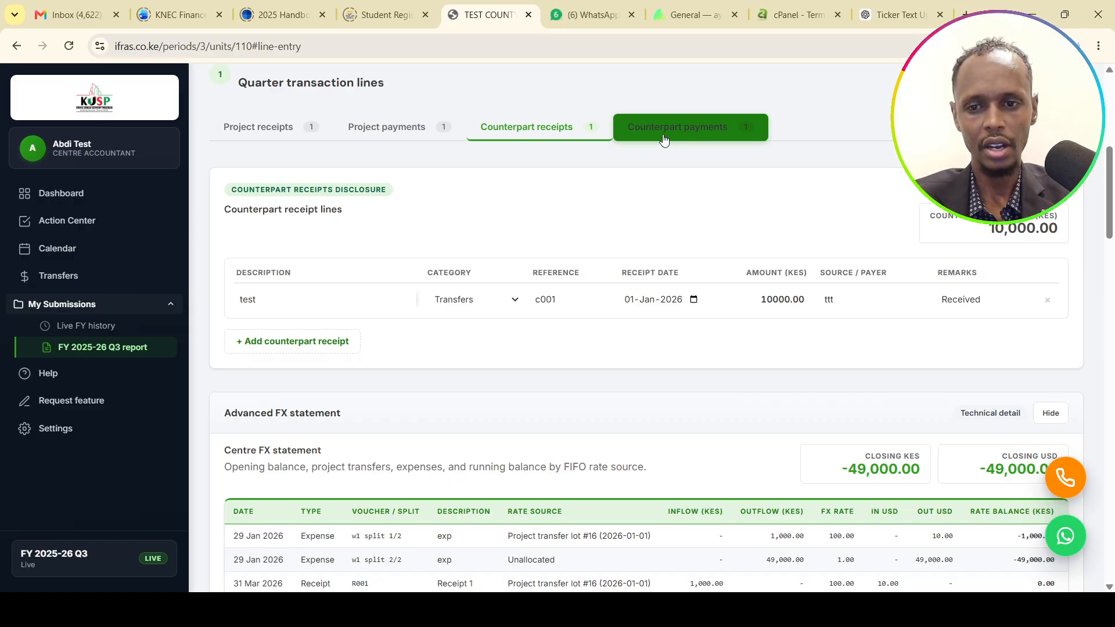
click(689, 129)
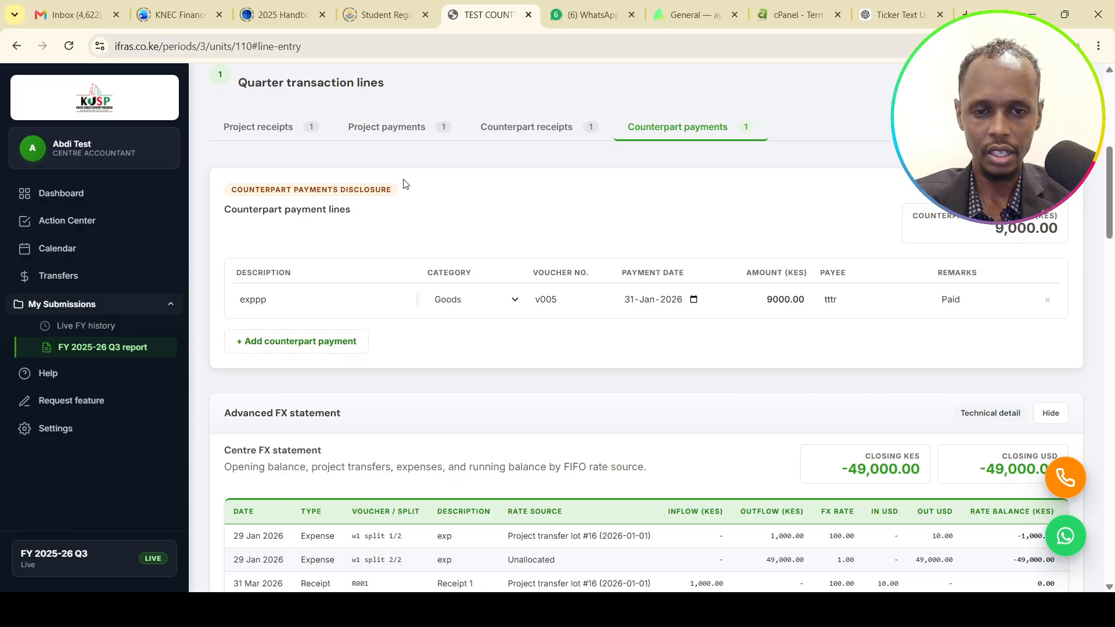
click(522, 137)
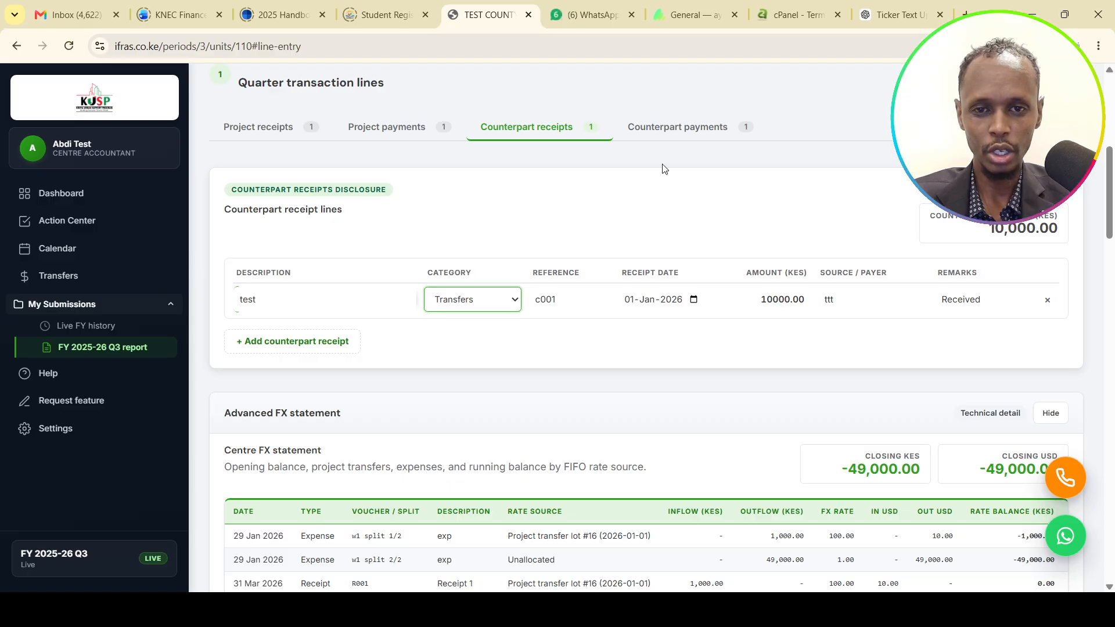
click(682, 130)
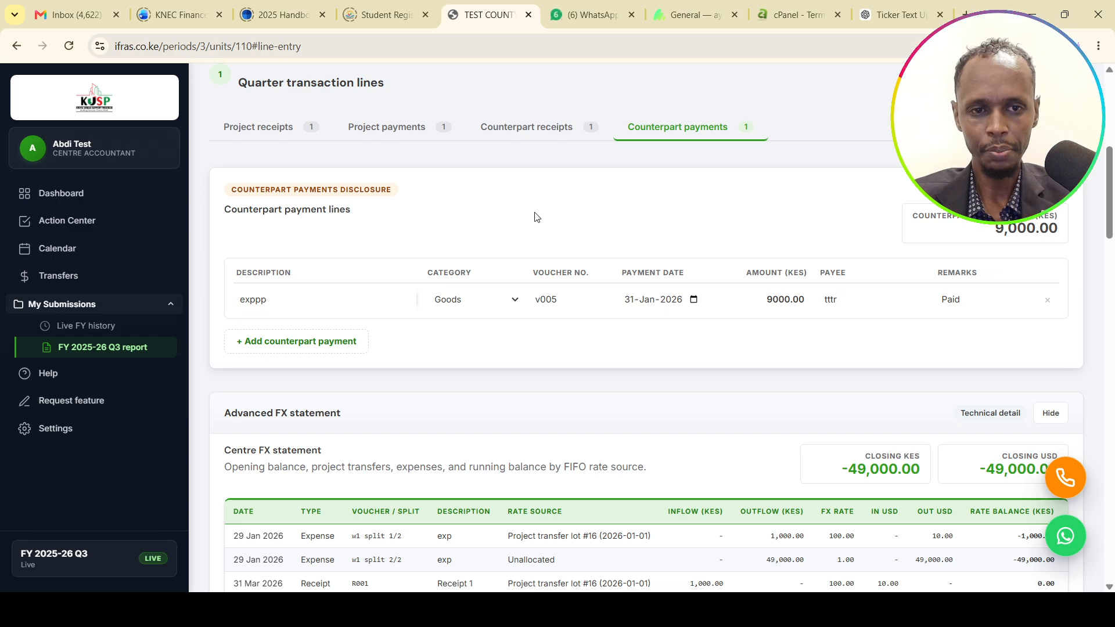
click(246, 131)
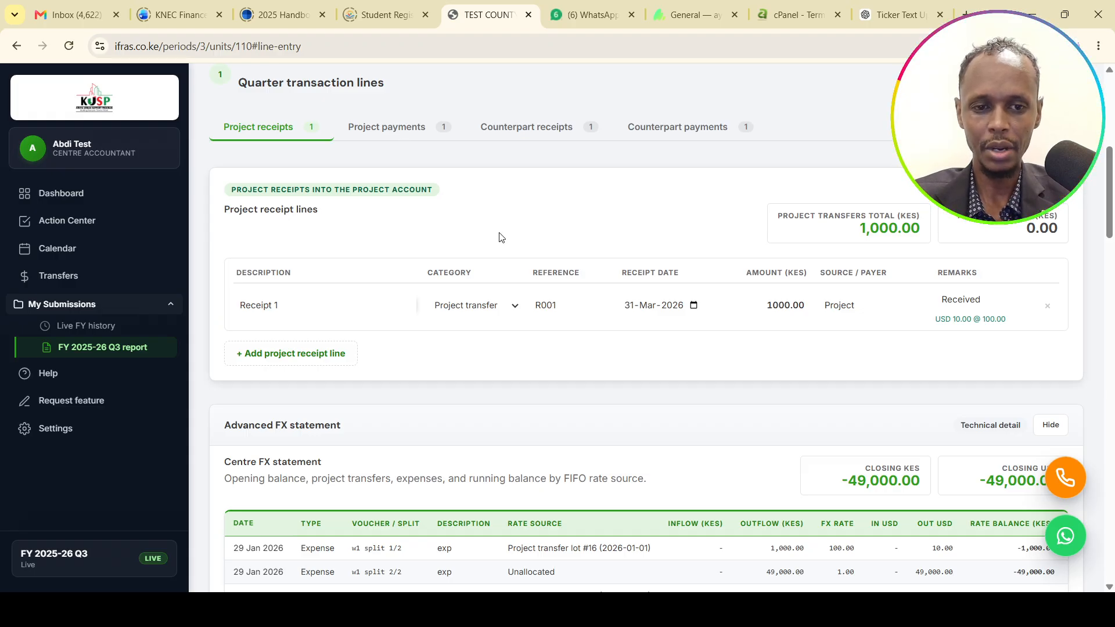
Step: Collapse the Advanced FX statement and review the Check balances section, including the bank balance field
click(1062, 426)
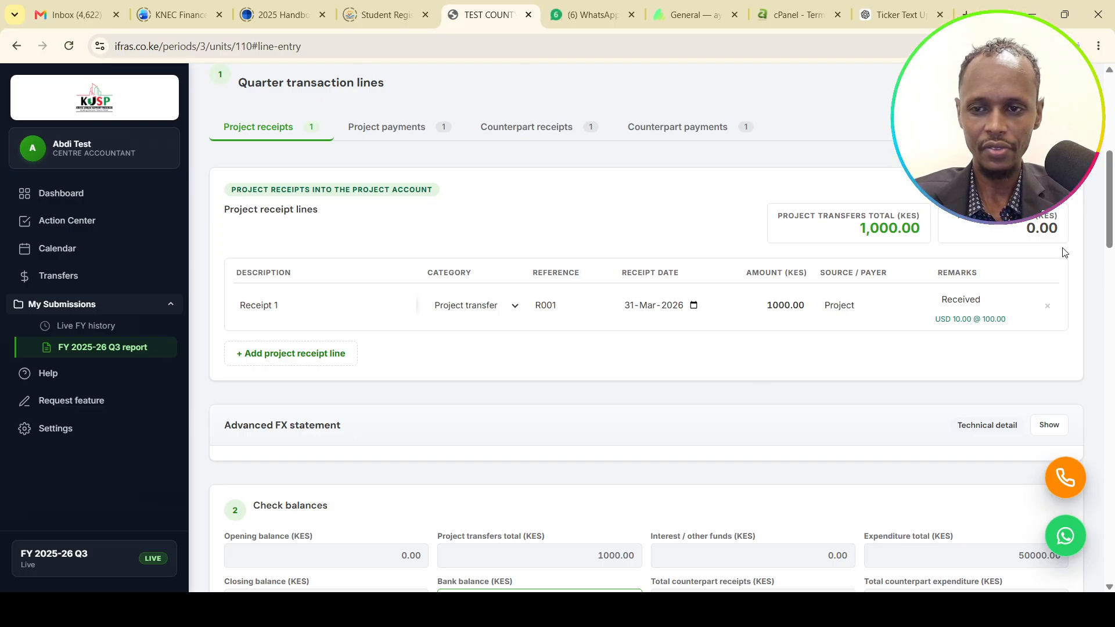
drag(1113, 209, 1112, 241)
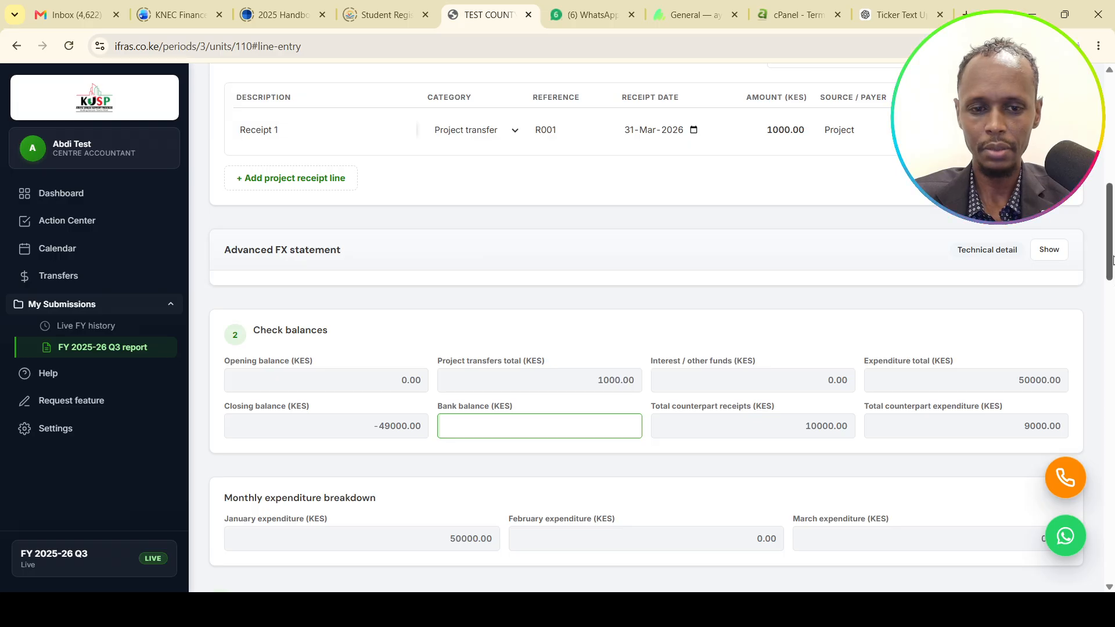
drag(1113, 260, 1113, 280)
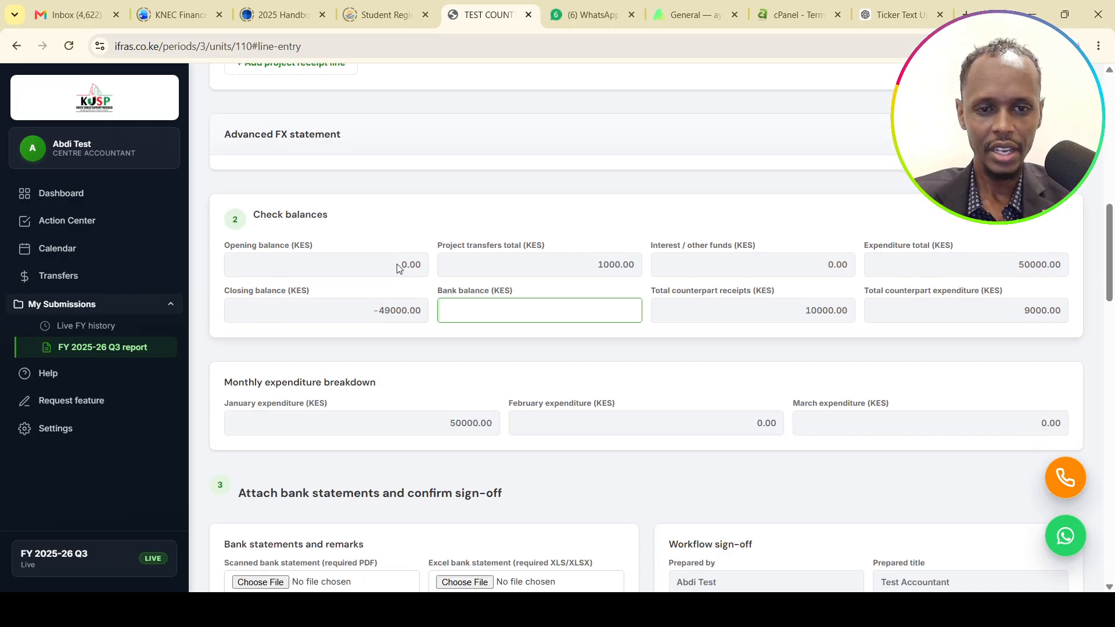
mouse_move(395, 267)
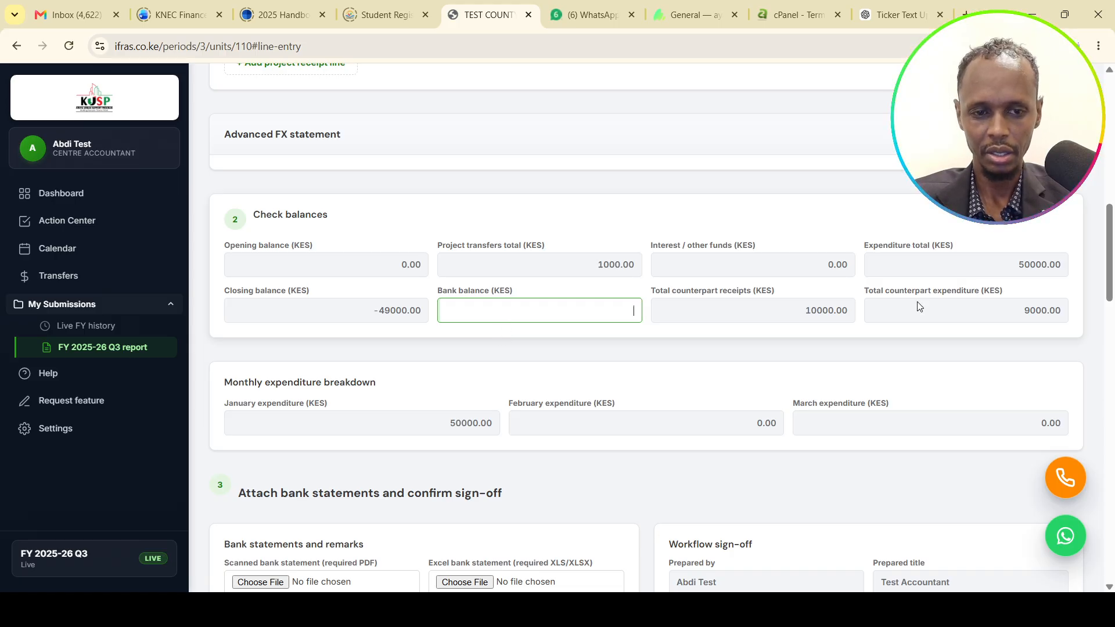
Step: Examine the bank statement and sign-off section, including the bank statement notes and manual remarks fields
scroll(1111, 306, down, 4)
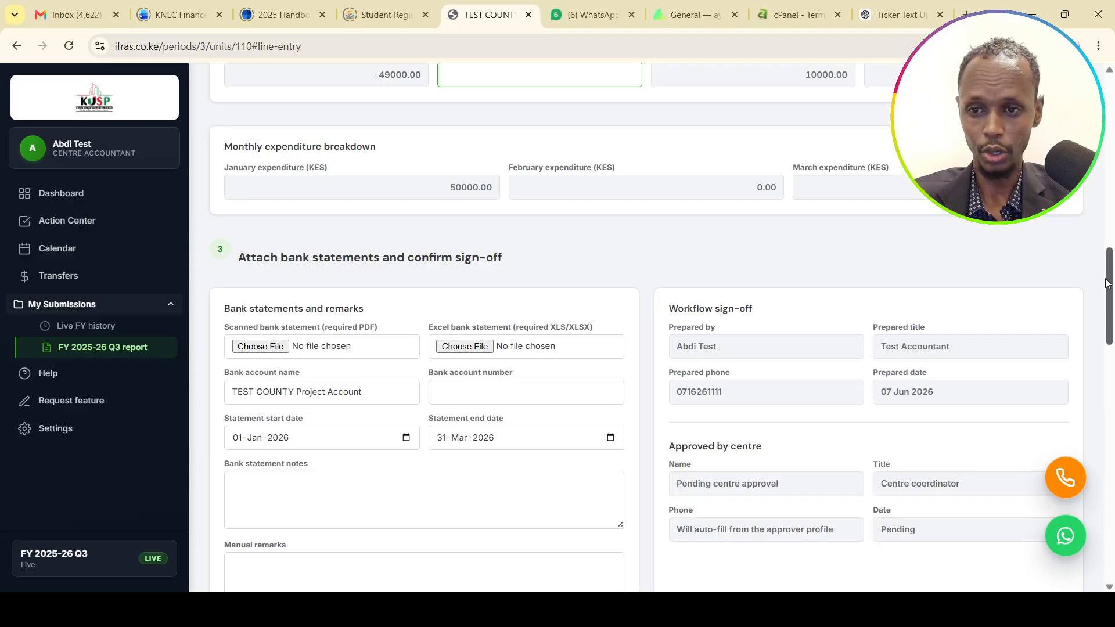
scroll(1110, 284, down, 2)
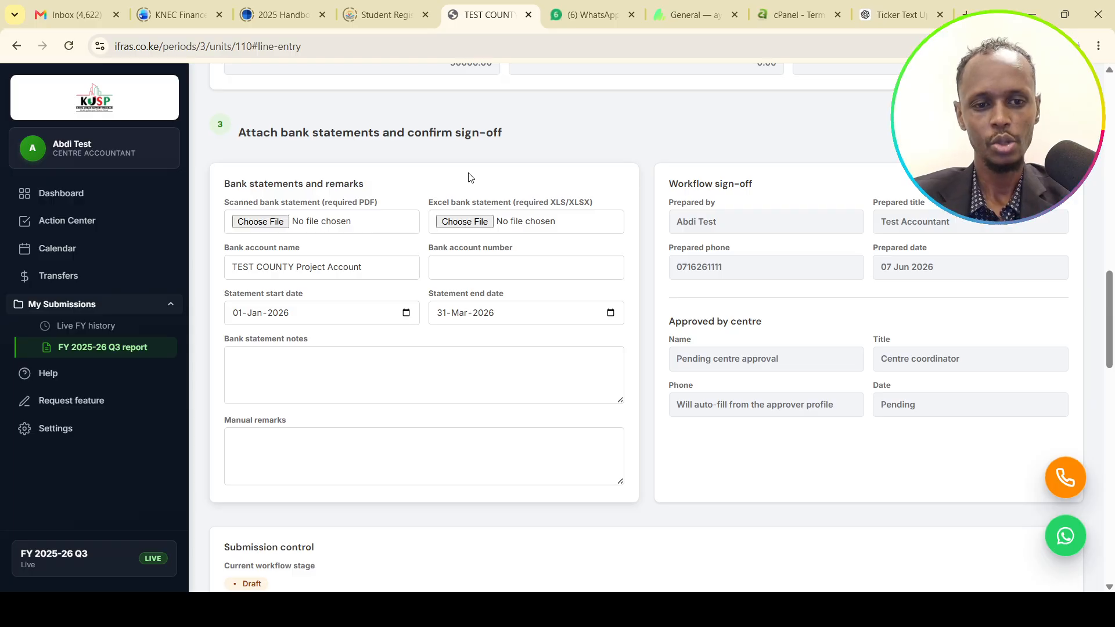
click(300, 378)
click(301, 448)
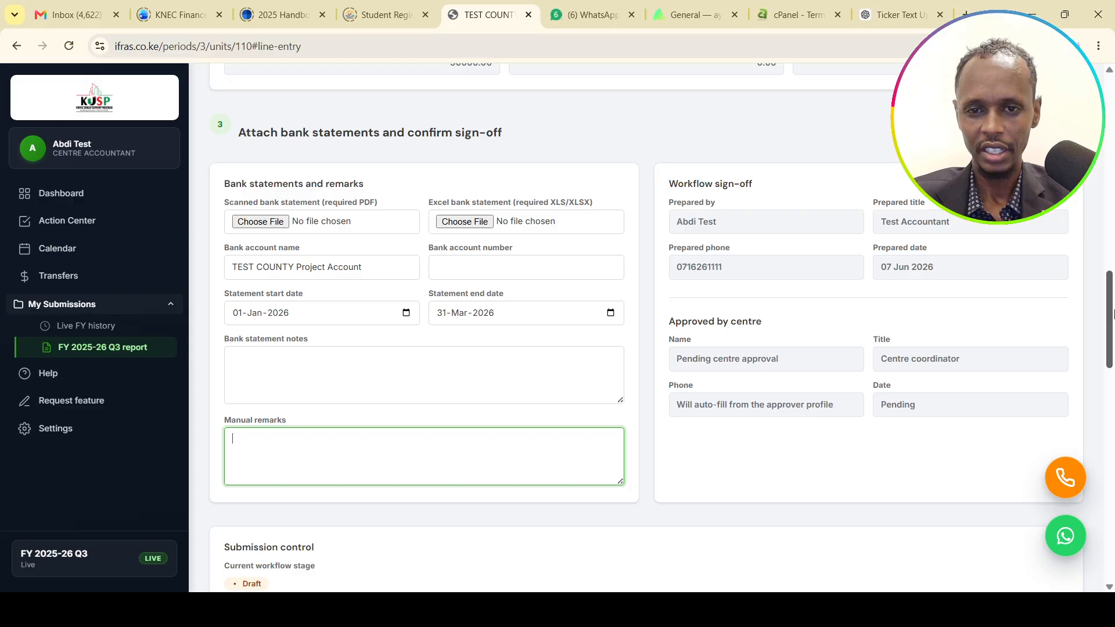
Step: Review the submission control stages, the submission checklist, the validation warnings and the workflow timeline
scroll(766, 162, down, 2)
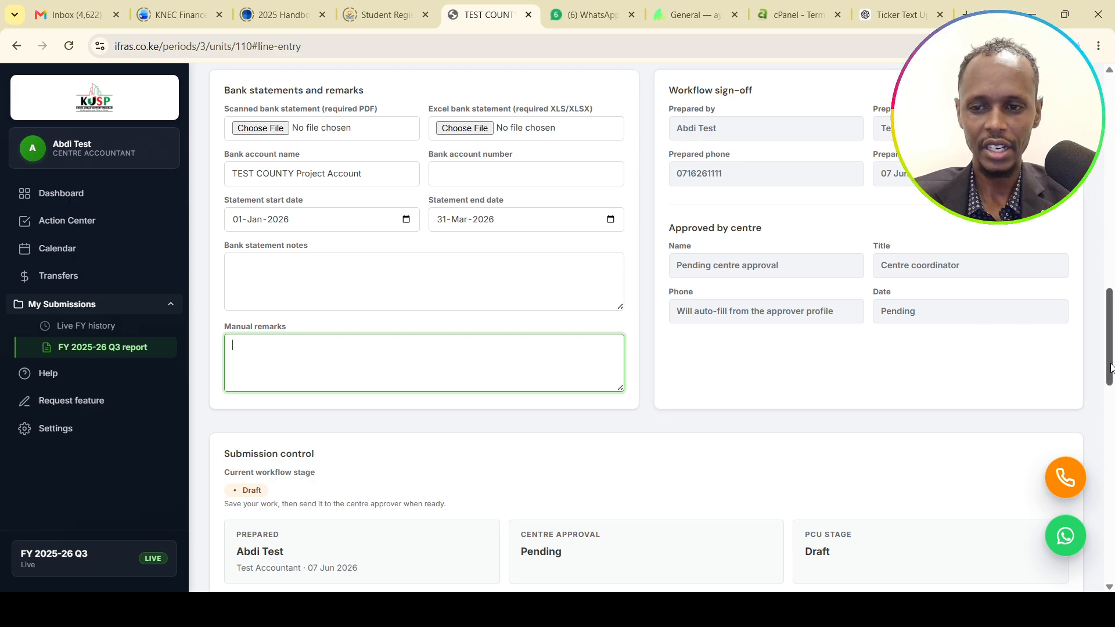
drag(1110, 367, 1111, 407)
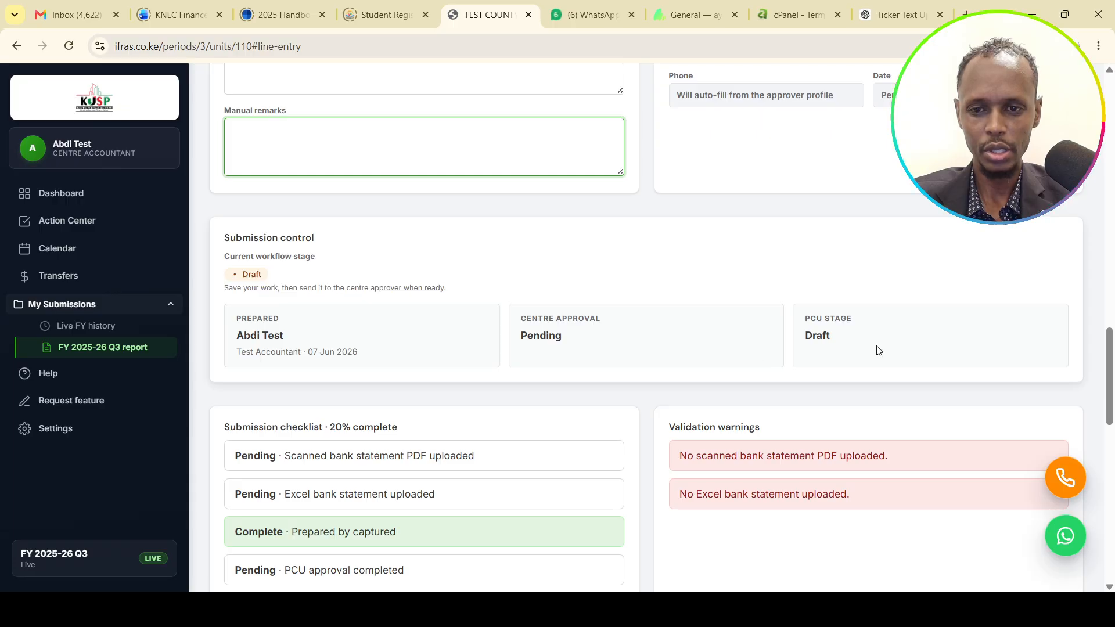
drag(1112, 367, 1112, 420)
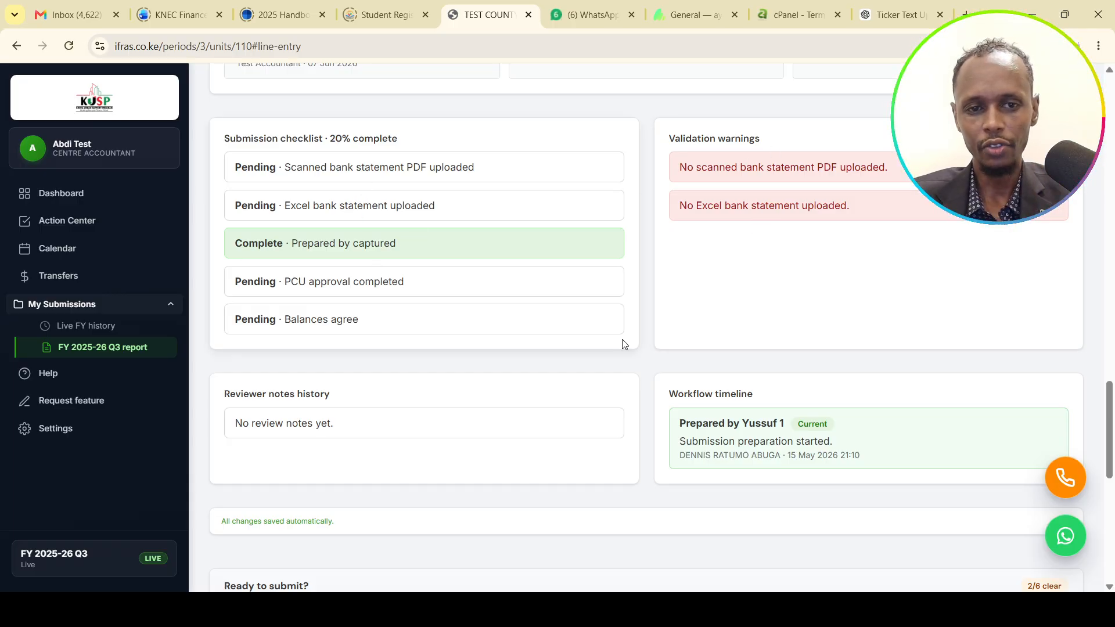
Step: Review the report's pre-submission checks and Discussion section, and browse the Centre Accountant help guide, including its questions and glossary
drag(1110, 423, 1110, 523)
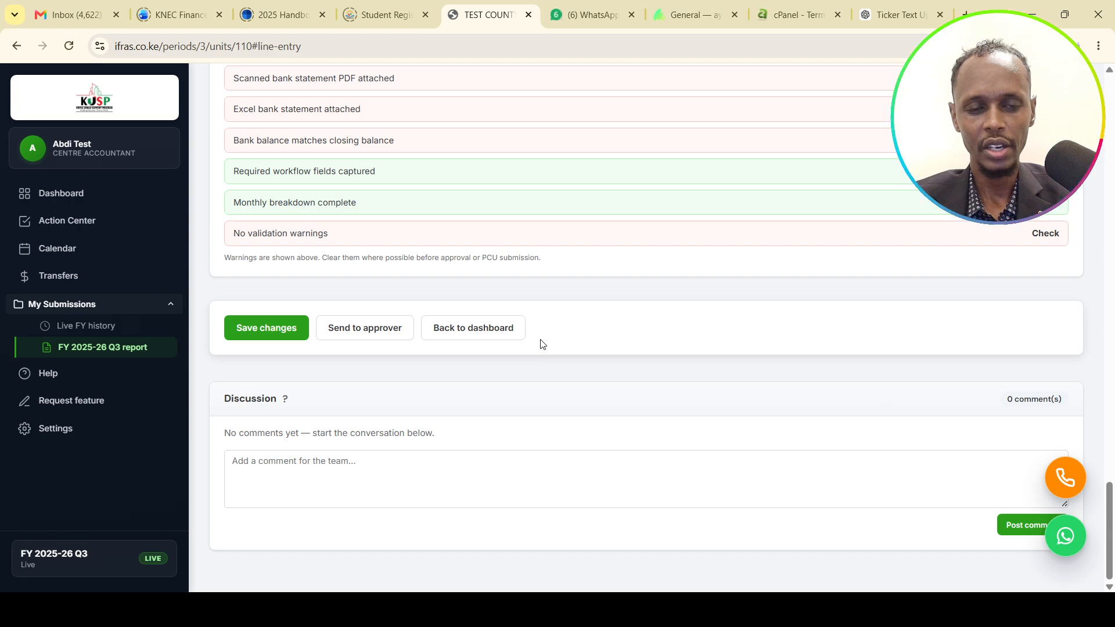
click(77, 382)
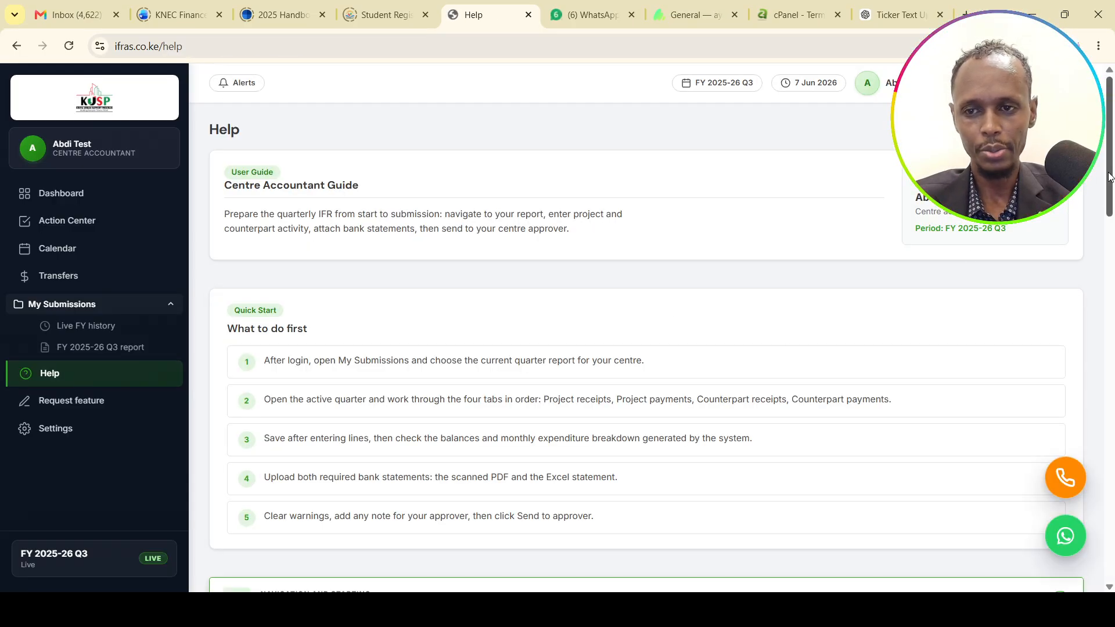
scroll(1099, 285, down, 7)
drag(1099, 284, 1114, 557)
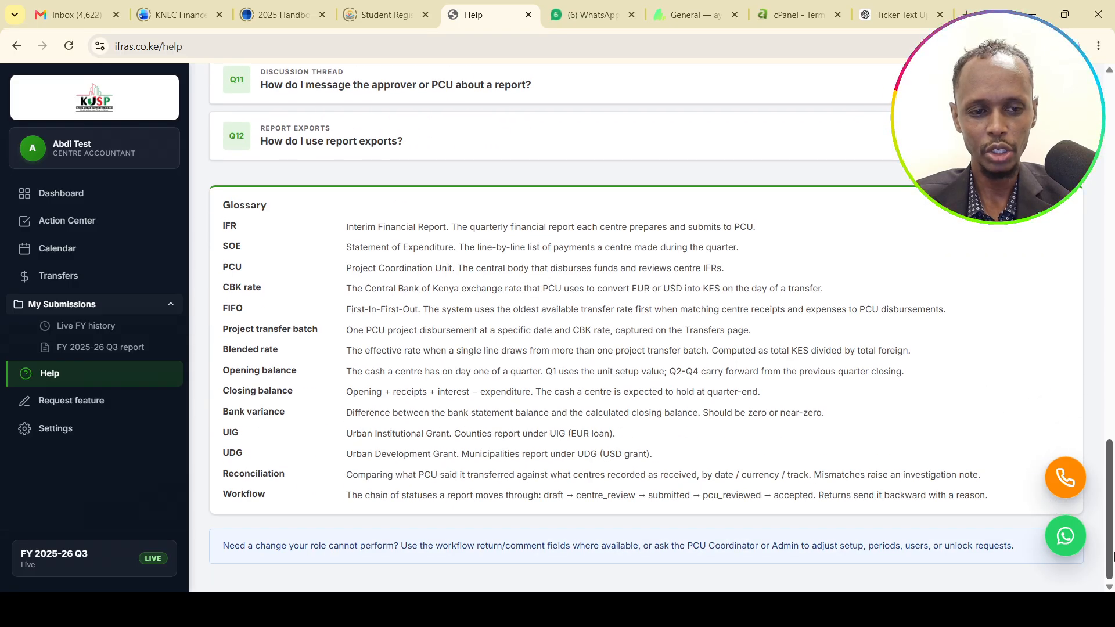
drag(1114, 549, 1113, 378)
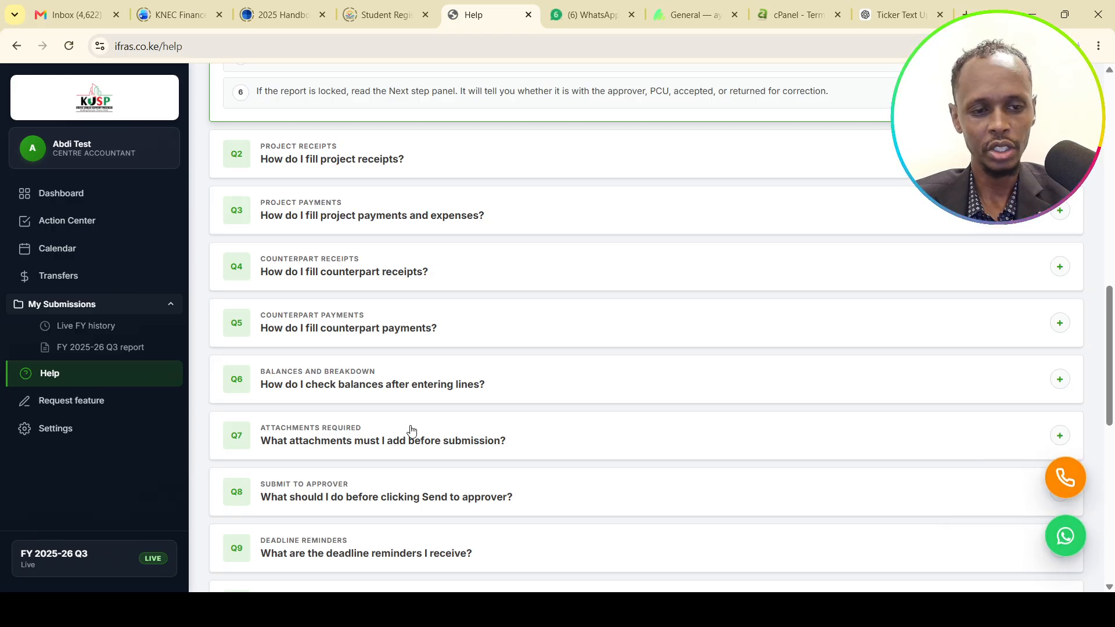
Step: View the feature request form with its area and priority options, and the profile and security sections of the account settings
click(105, 408)
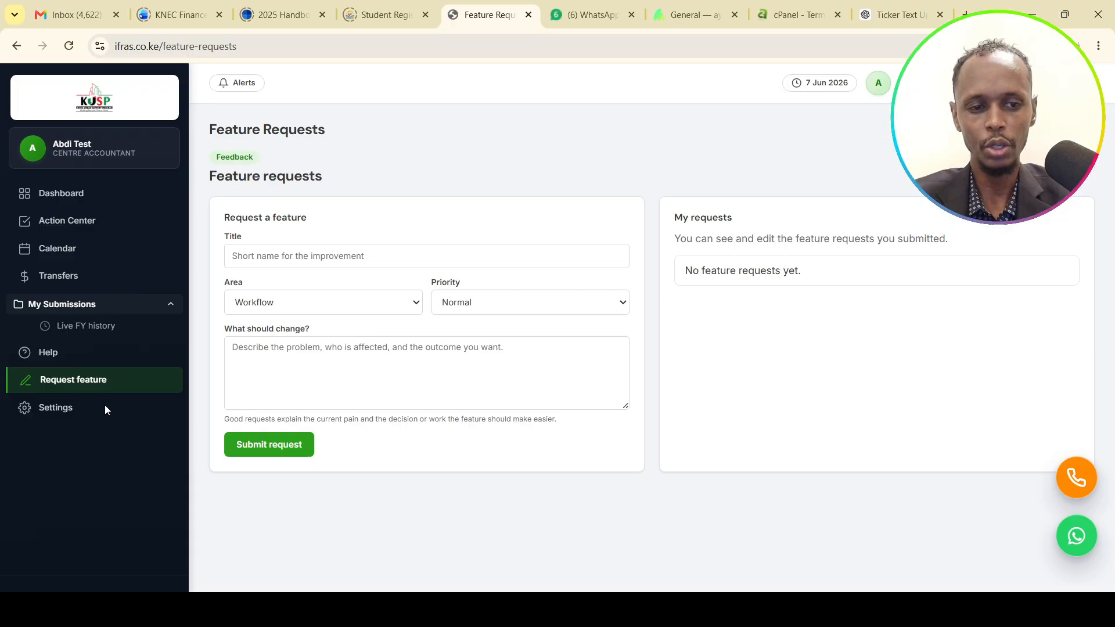
click(82, 413)
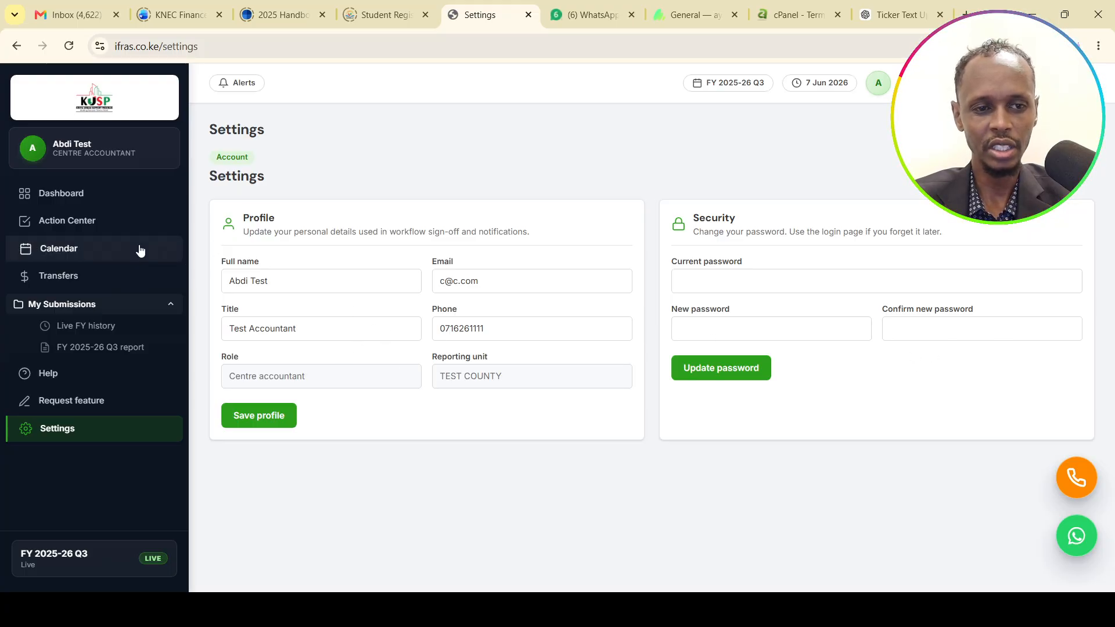
Step: Look over the FY 2025-26 Q3 quarter dashboard and the open tasks in the Action Center
click(97, 201)
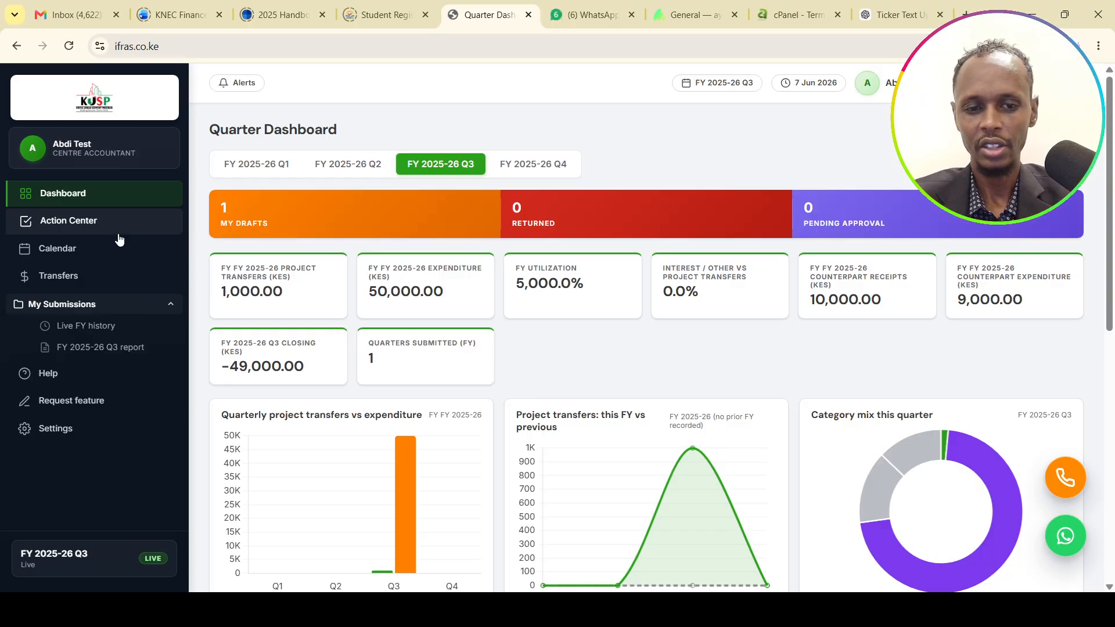
click(87, 229)
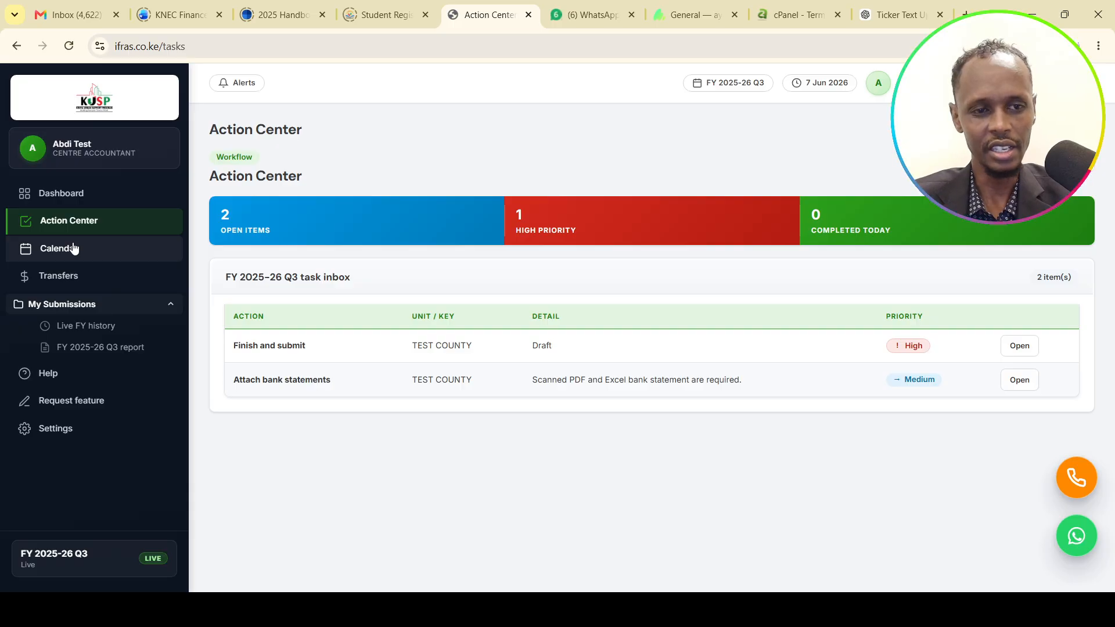
Step: Check the period opening, centre submission and consolidation dates in the IFR Calendar, and open the Transfers page
click(74, 248)
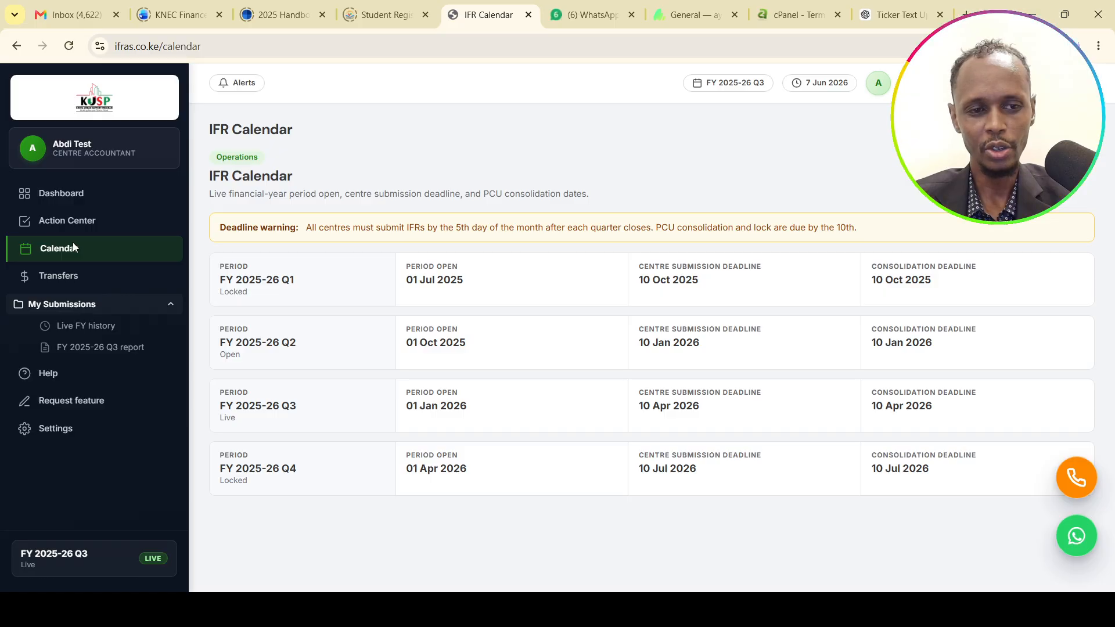
click(80, 278)
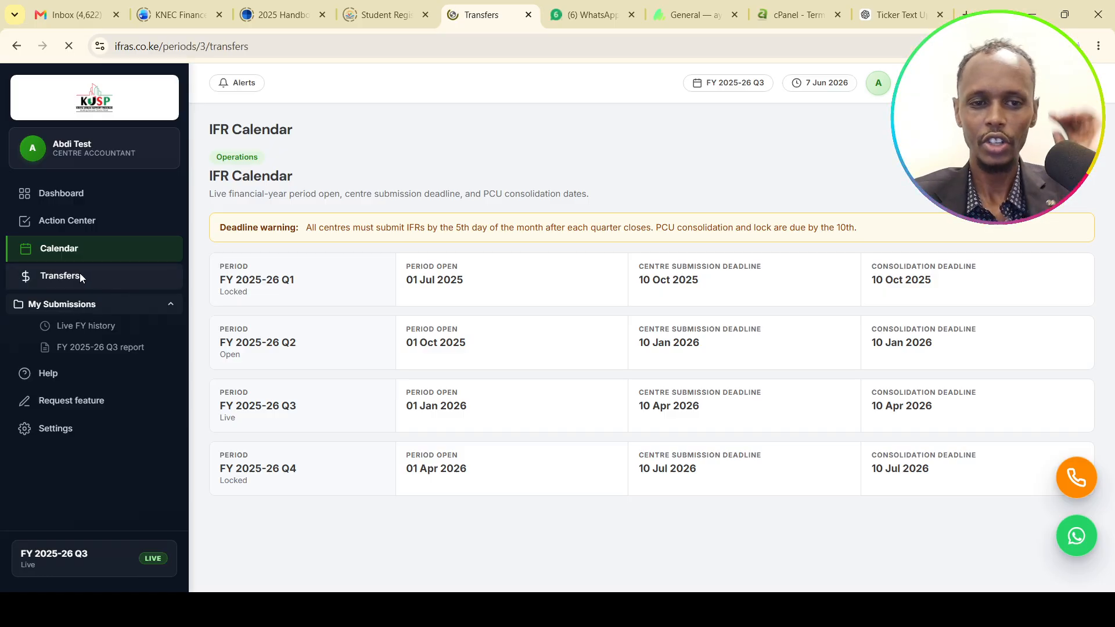